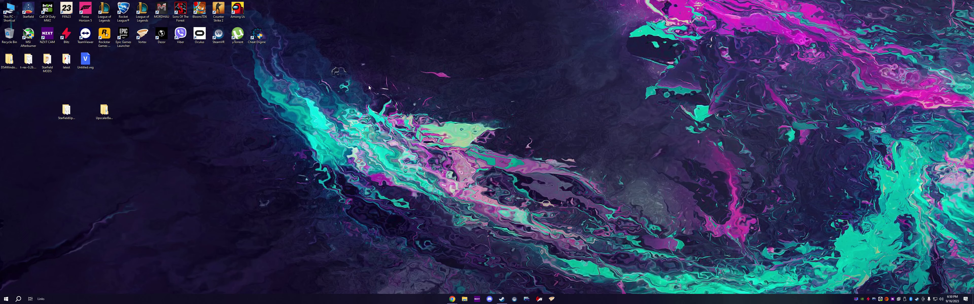
# Check the display resolution in the Windows display settings and close the settings window.
pyautogui.rightClick(329, 112)
pyautogui.click(346, 166)
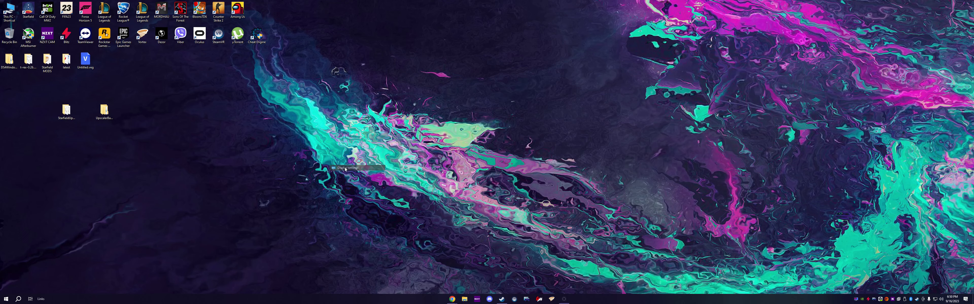
pyautogui.scroll(-5, 627, 170)
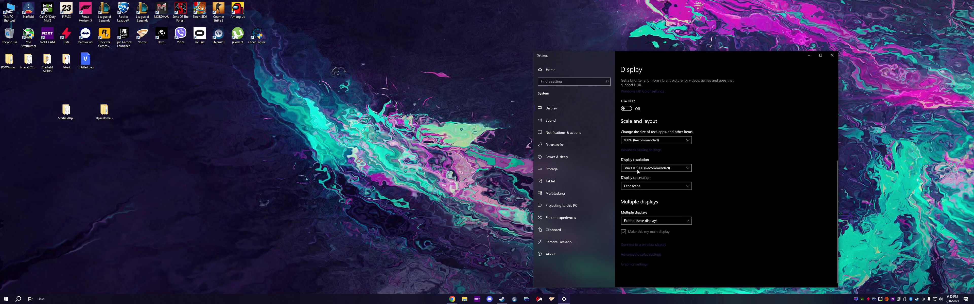
pyautogui.click(828, 57)
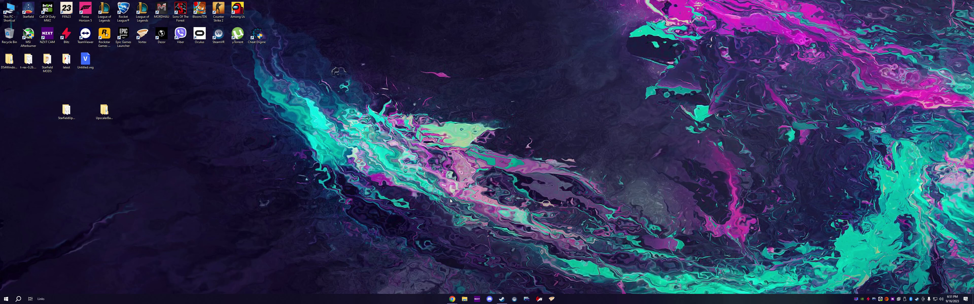
# Open the Starfield folder inside My Games in Documents using File Explorer.
pyautogui.click(464, 300)
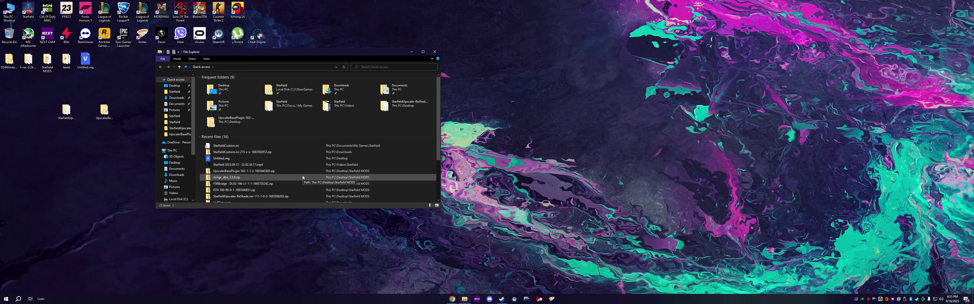
pyautogui.click(183, 171)
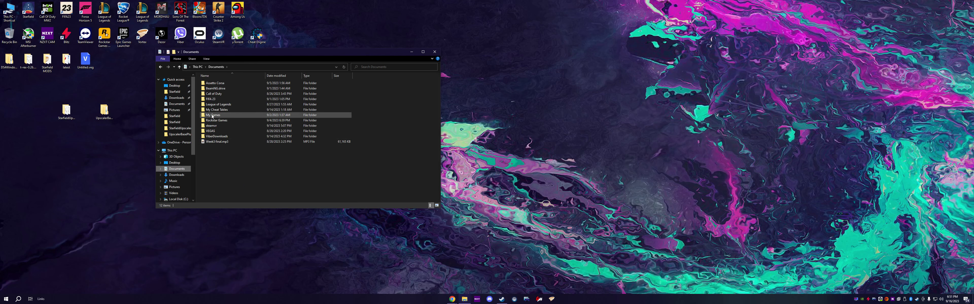
pyautogui.doubleClick(223, 95)
pyautogui.doubleClick(214, 89)
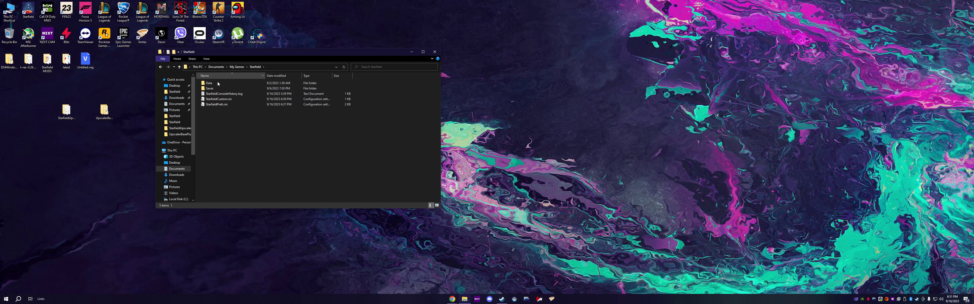
pyautogui.rightClick(226, 130)
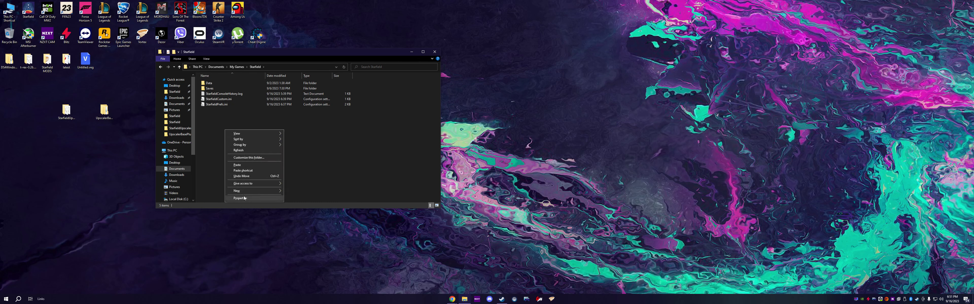
pyautogui.moveTo(250, 193)
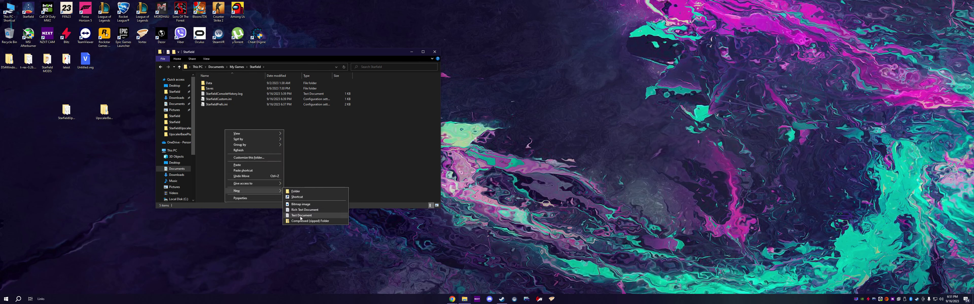
pyautogui.click(298, 163)
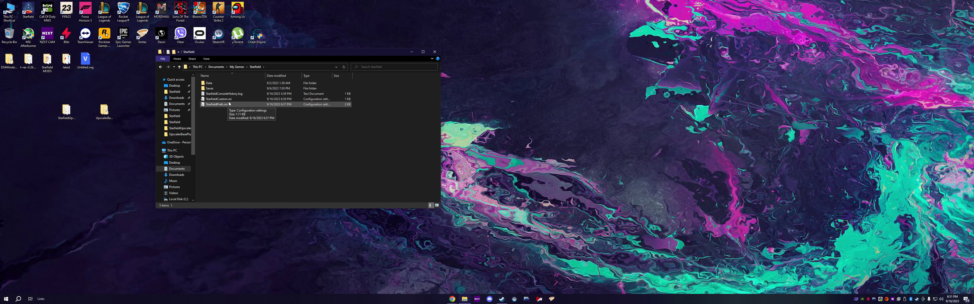
# Open StarfieldCustom.ini in Notepad and review its Interface, Display and Camera entries, including the field-of-view lines.
pyautogui.doubleClick(219, 99)
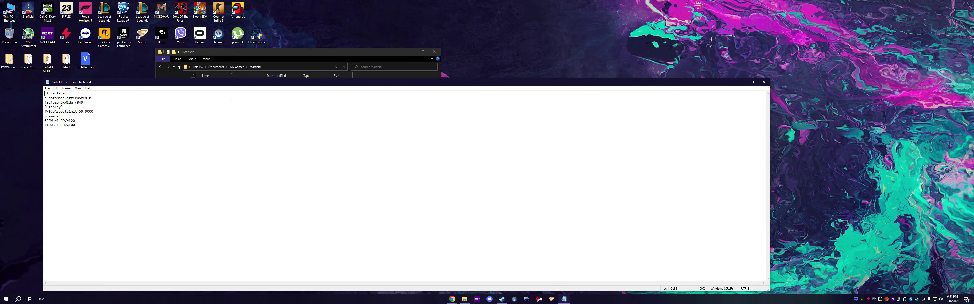
pyautogui.moveTo(72, 123); pyautogui.dragTo(44, 93)
pyautogui.click(189, 122)
pyautogui.moveTo(135, 123); pyautogui.dragTo(91, 119)
pyautogui.click(47, 88)
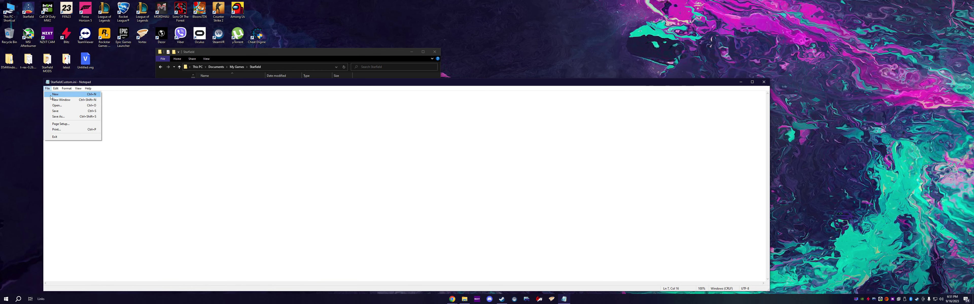
pyautogui.click(58, 116)
pyautogui.click(117, 217)
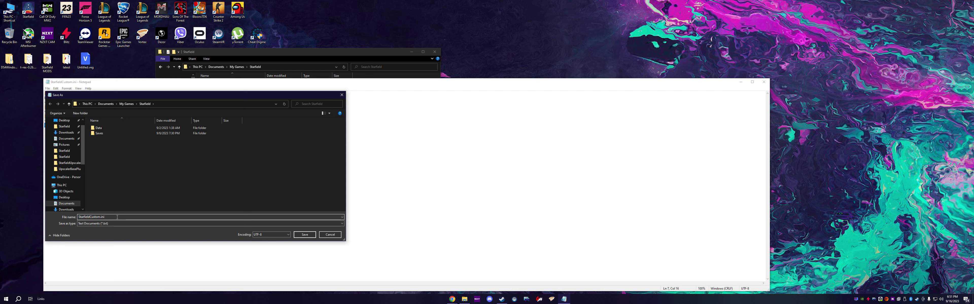
pyautogui.click(112, 224)
pyautogui.click(112, 232)
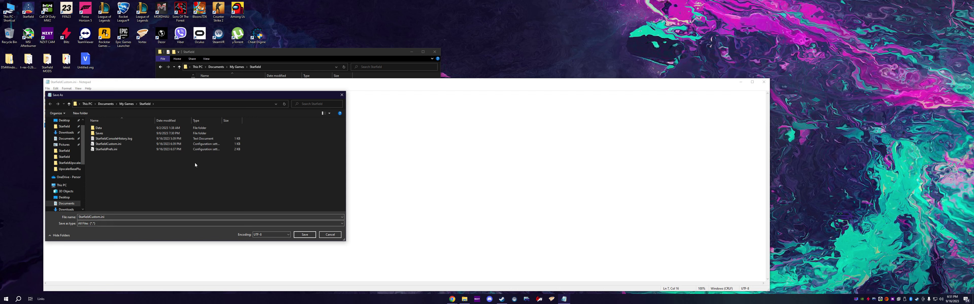
pyautogui.click(342, 95)
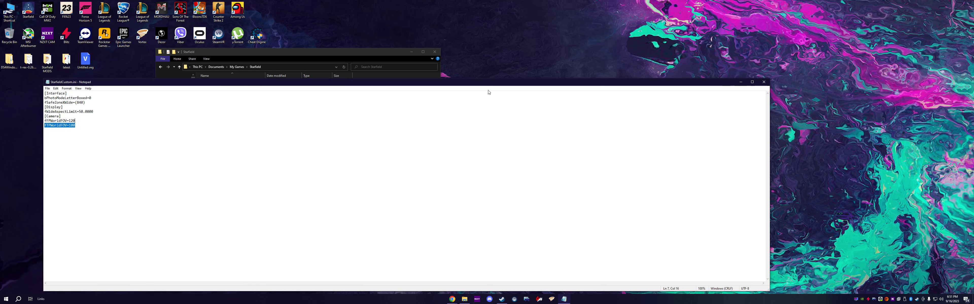
pyautogui.click(764, 81)
# Apply the Read-only attribute to StarfieldCustom.ini, refresh the Starfield folder and minimize its window.
pyautogui.rightClick(227, 102)
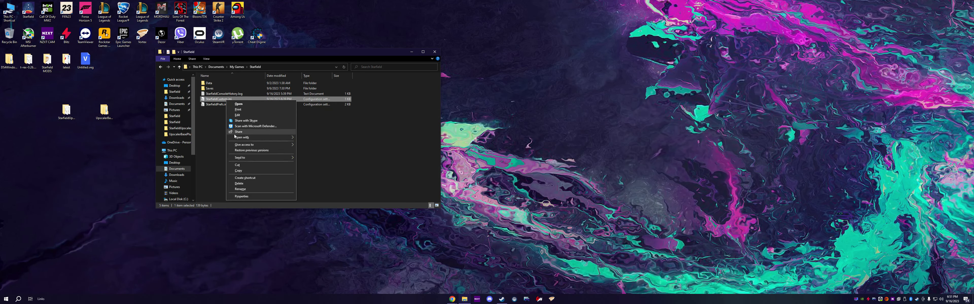
pyautogui.click(249, 197)
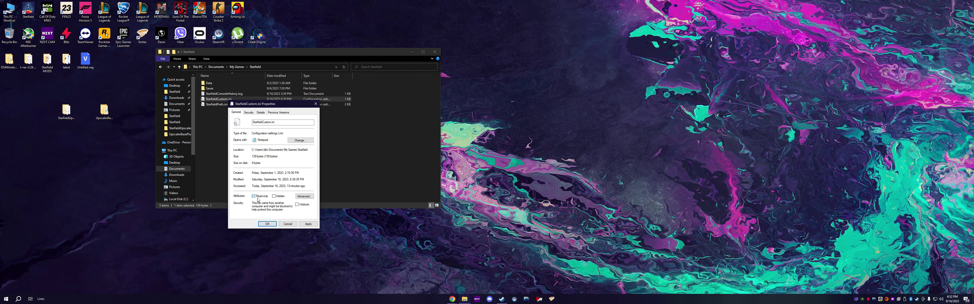
pyautogui.click(308, 225)
pyautogui.click(267, 225)
pyautogui.rightClick(219, 137)
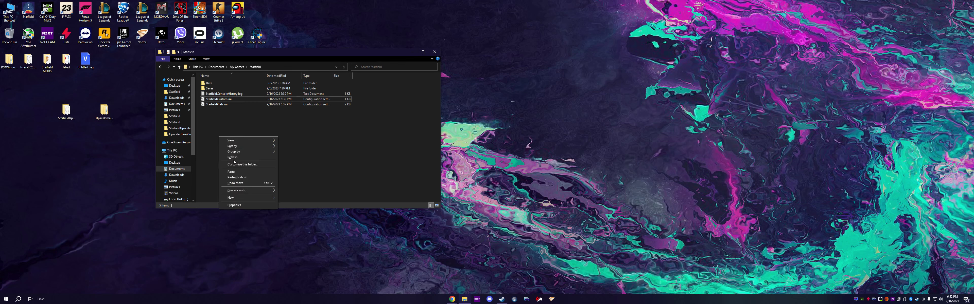
pyautogui.click(234, 159)
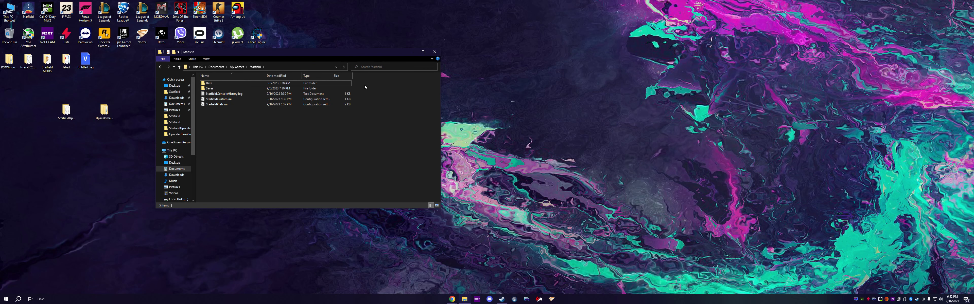
pyautogui.click(409, 53)
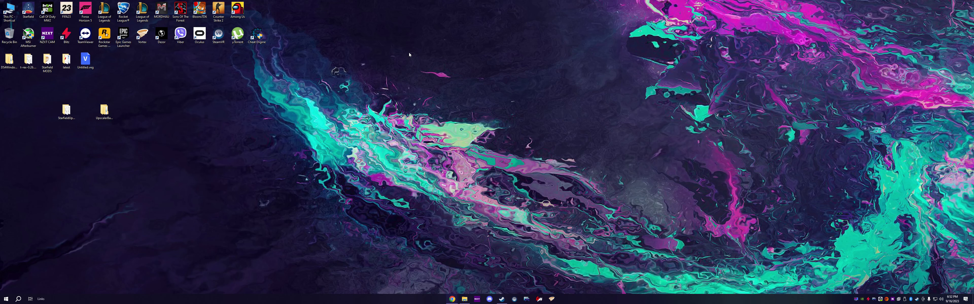
# Launch ImHex, view its start screen and close the program.
pyautogui.press('super')
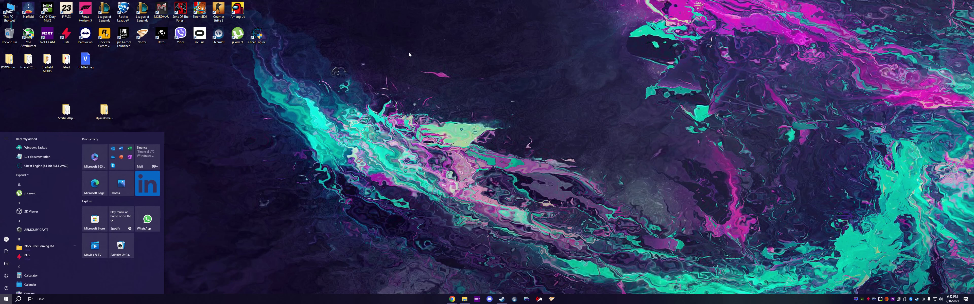
pyautogui.write('imhex')
pyautogui.press('Return')
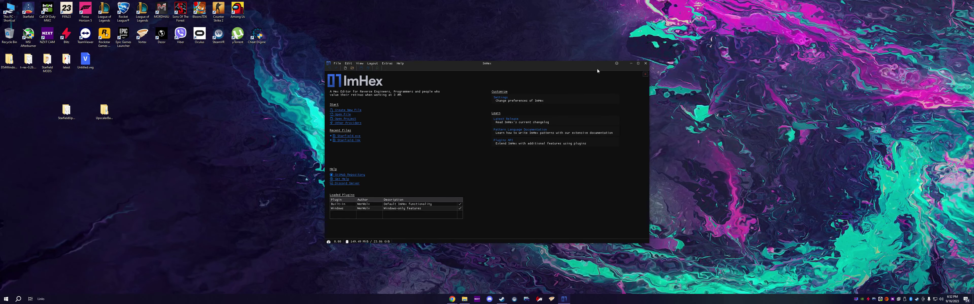
pyautogui.click(646, 63)
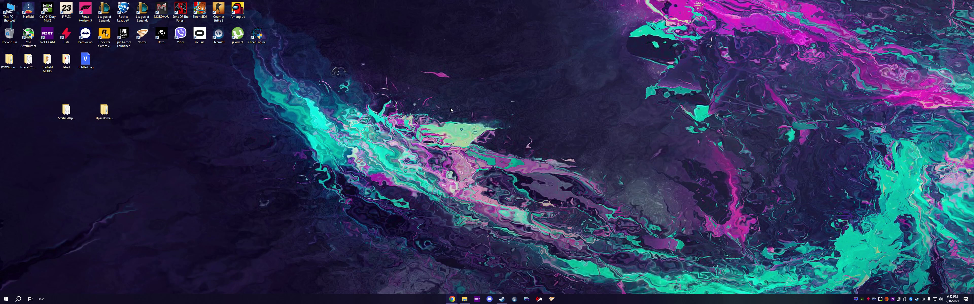
# Place the UpscalerBasePlugin folder beside the StarfieldUpscaler folder on the desktop, reopen the Starfield folder window clear of them, and refresh the desktop.
pyautogui.moveTo(104, 110); pyautogui.dragTo(85, 110)
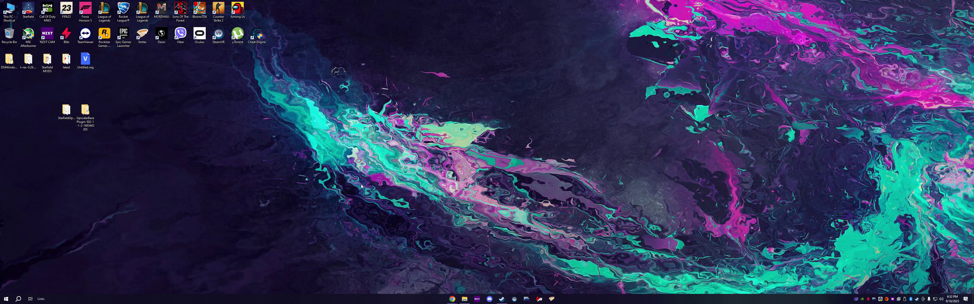
pyautogui.click(465, 299)
pyautogui.moveTo(295, 54); pyautogui.dragTo(414, 88)
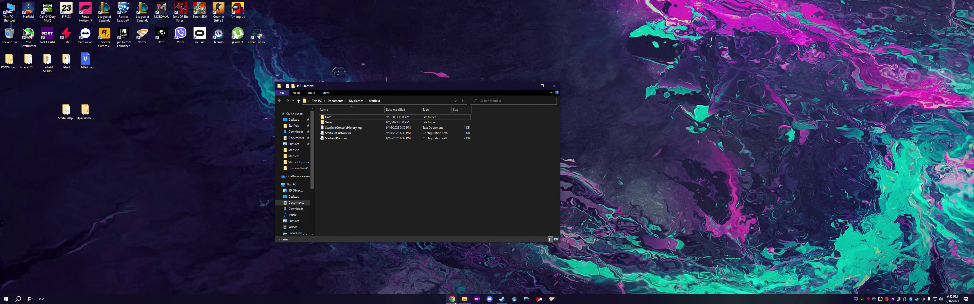
pyautogui.rightClick(167, 139)
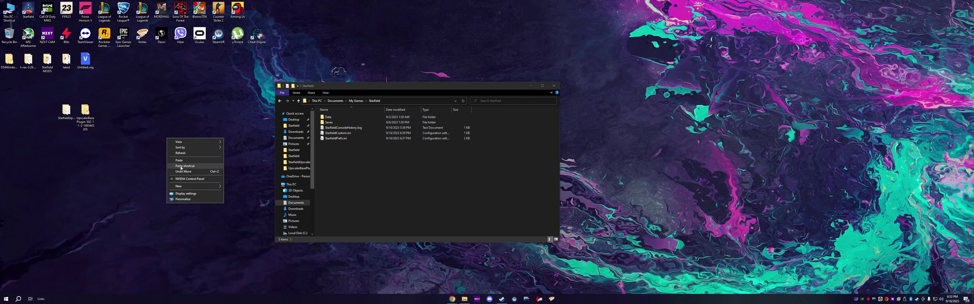
pyautogui.click(180, 153)
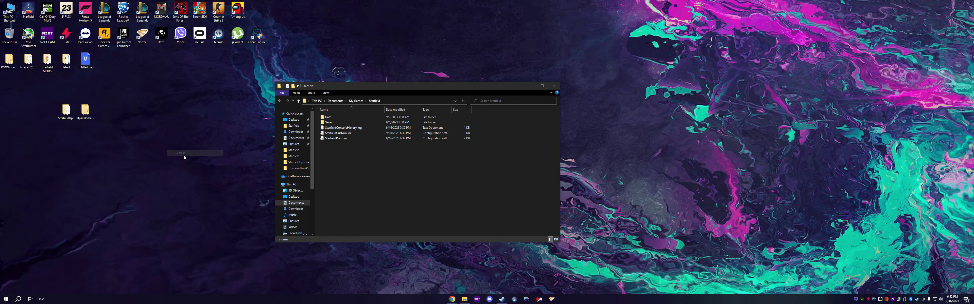
# Switch to Chrome and look over the Starfield Upscaler files on Nexus Mods and the NVIDIA DLSS DLL page on TechPowerUp.
pyautogui.click(452, 300)
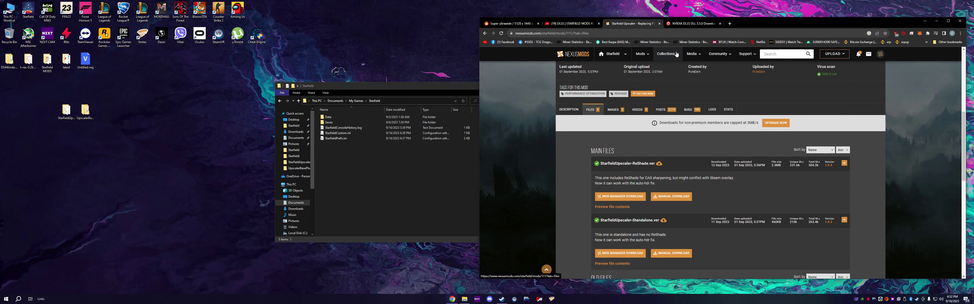
pyautogui.click(698, 24)
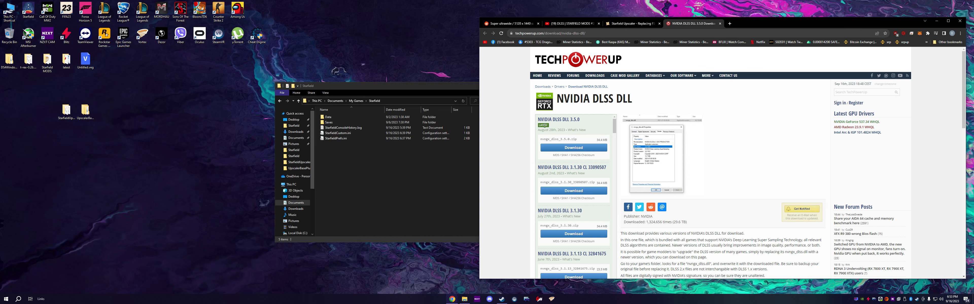
pyautogui.click(633, 25)
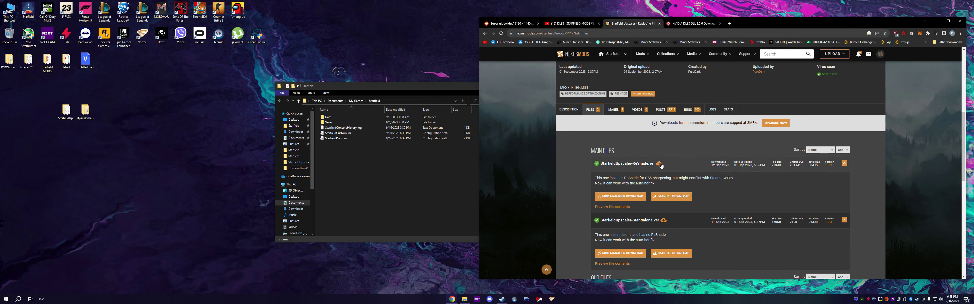
pyautogui.scroll(-1, 643, 170)
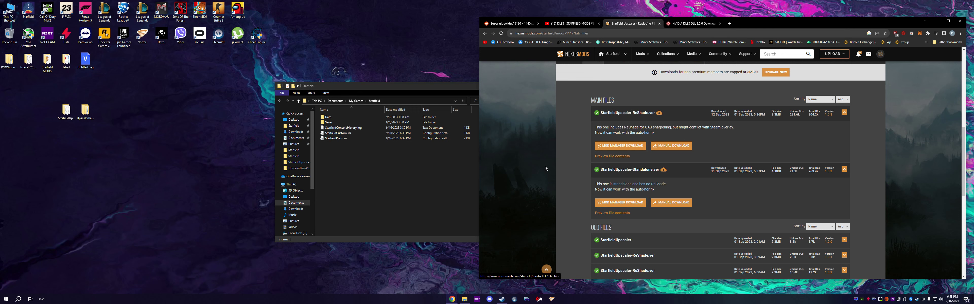
pyautogui.click(86, 110)
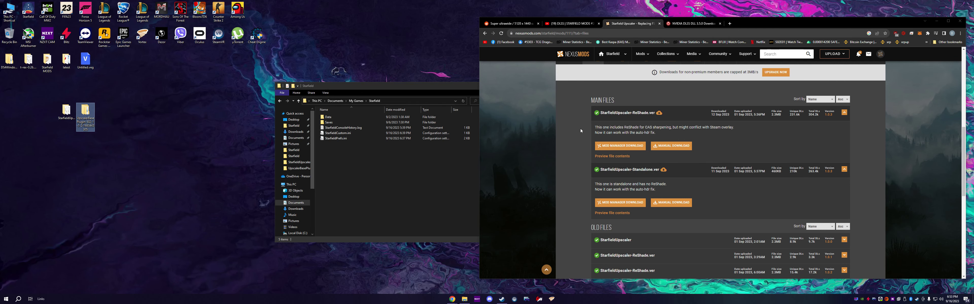
pyautogui.click(925, 21)
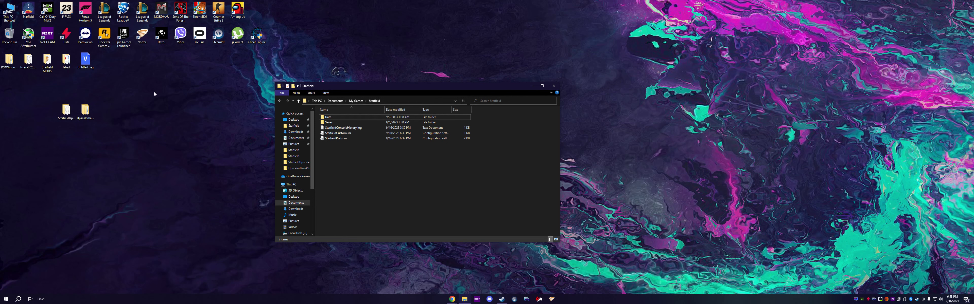
# Browse to the Content folder in XboxGames\Starfield on Local Disk (C:) and refresh it.
pyautogui.moveTo(154, 94); pyautogui.dragTo(43, 134)
pyautogui.click(129, 115)
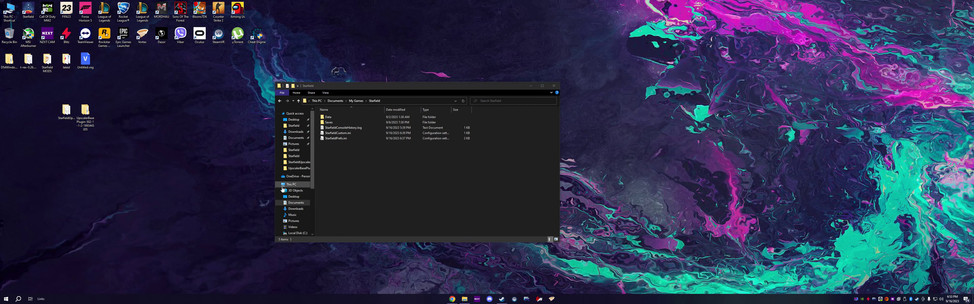
pyautogui.click(294, 151)
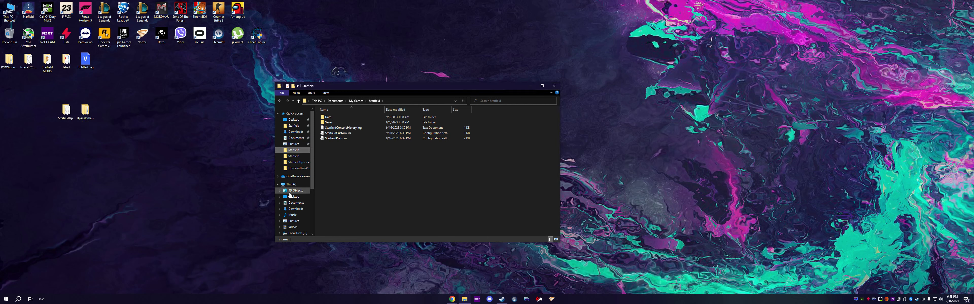
pyautogui.click(292, 184)
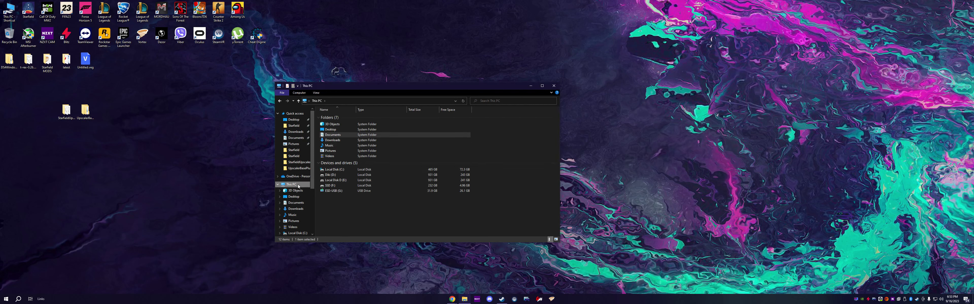
pyautogui.doubleClick(336, 170)
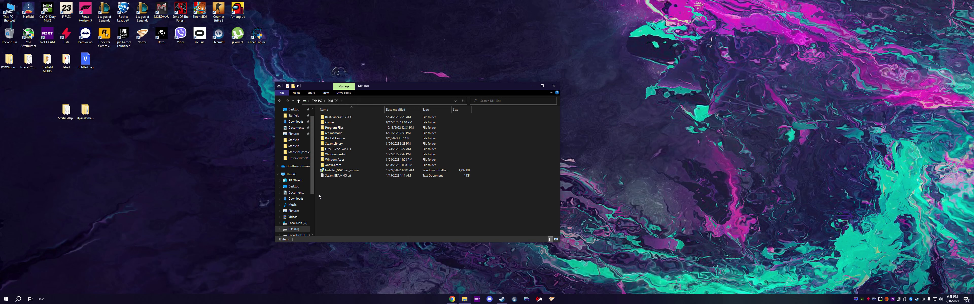
pyautogui.doubleClick(337, 159)
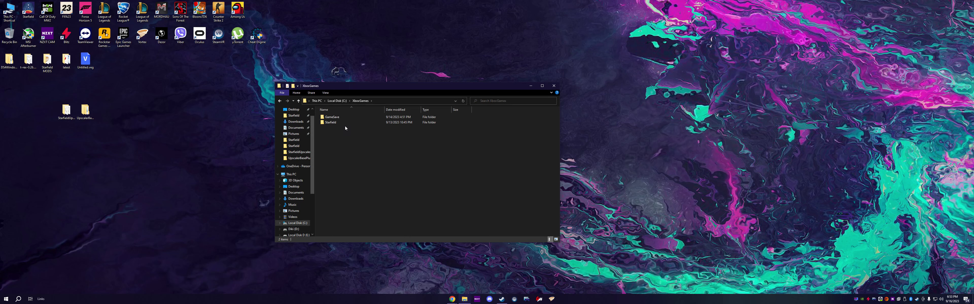
pyautogui.doubleClick(345, 124)
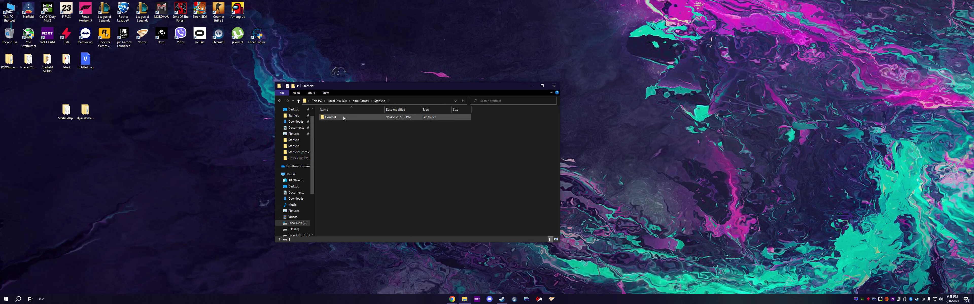
pyautogui.doubleClick(343, 119)
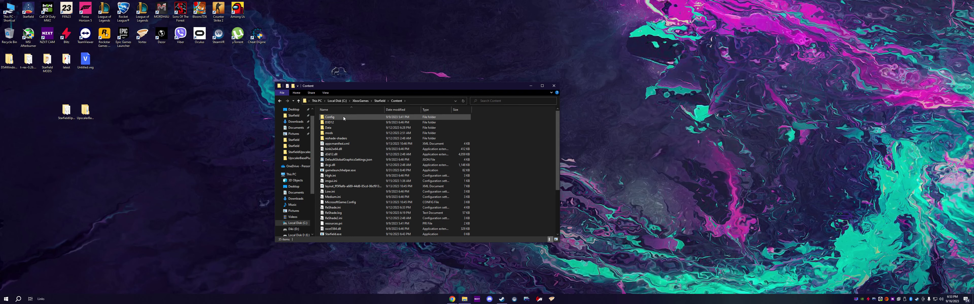
pyautogui.rightClick(507, 135)
pyautogui.click(515, 155)
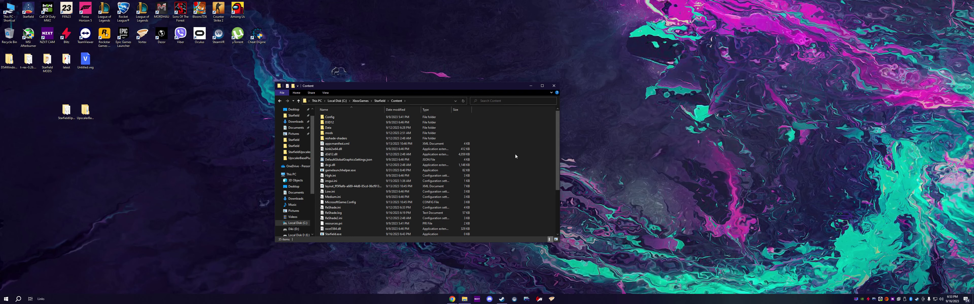
# Select all files in the desktop's StarfieldUpscaler folder, return to the game's Content folder and view its paste options without applying one.
pyautogui.doubleClick(67, 111)
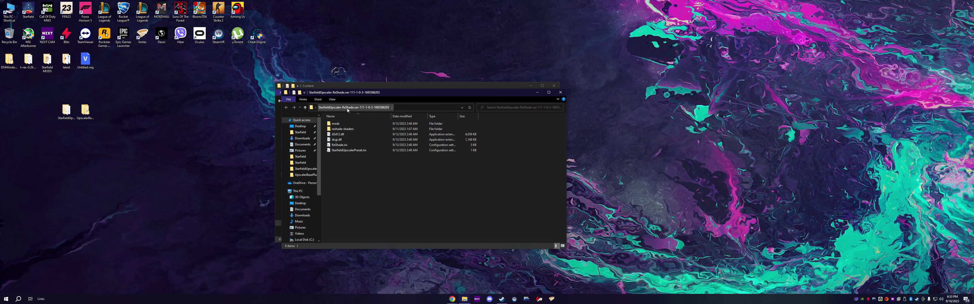
pyautogui.hotkey('ctrl', 'a')
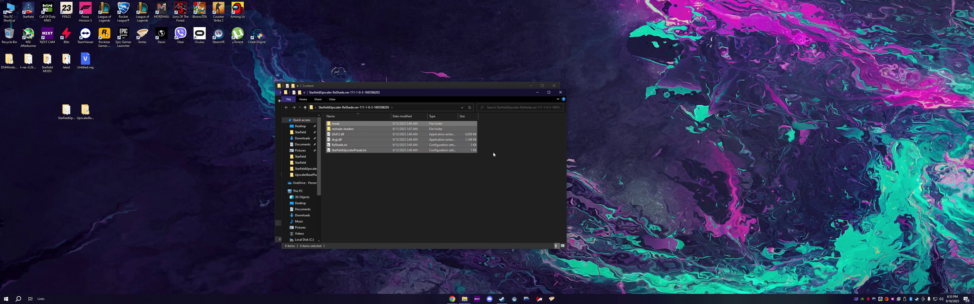
pyautogui.click(537, 93)
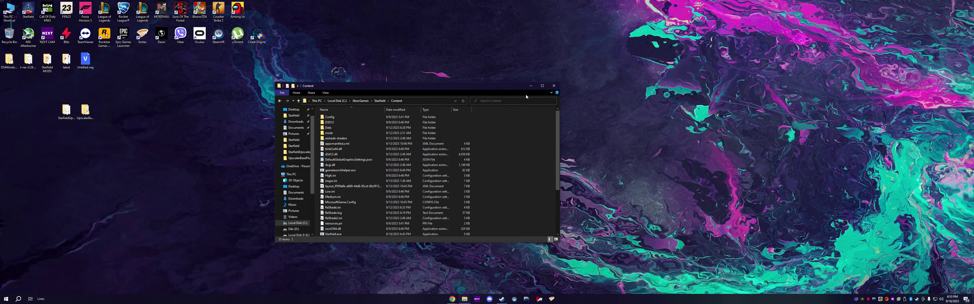
pyautogui.rightClick(508, 147)
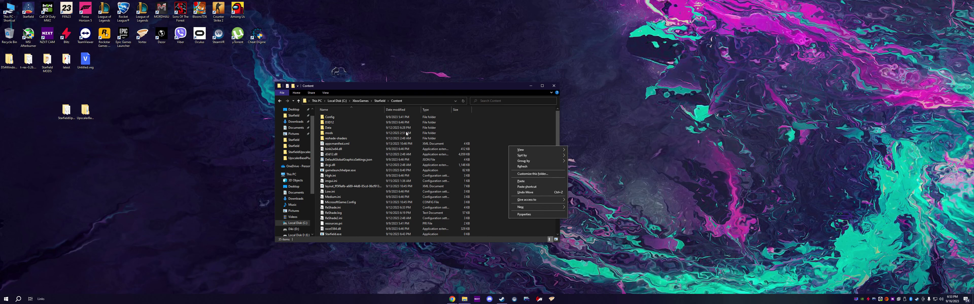
pyautogui.click(521, 118)
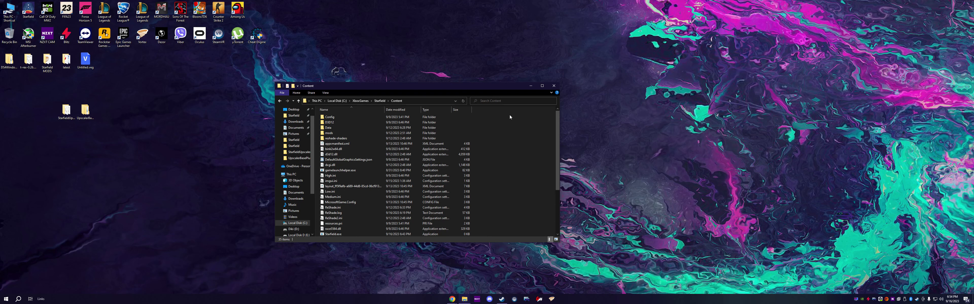
# Open the UpscalerBasePlugin folder inside the game's mods folder and bring up TechPowerUp's NVIDIA DLSS DLL page in Chrome.
pyautogui.doubleClick(345, 132)
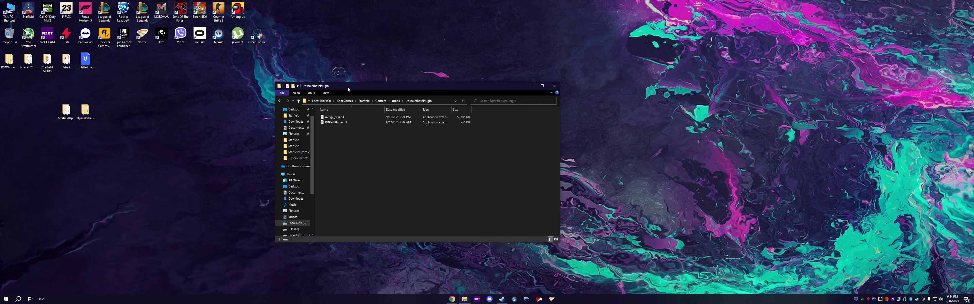
pyautogui.moveTo(348, 88); pyautogui.dragTo(358, 94)
pyautogui.moveTo(452, 299)
pyautogui.click(440, 285)
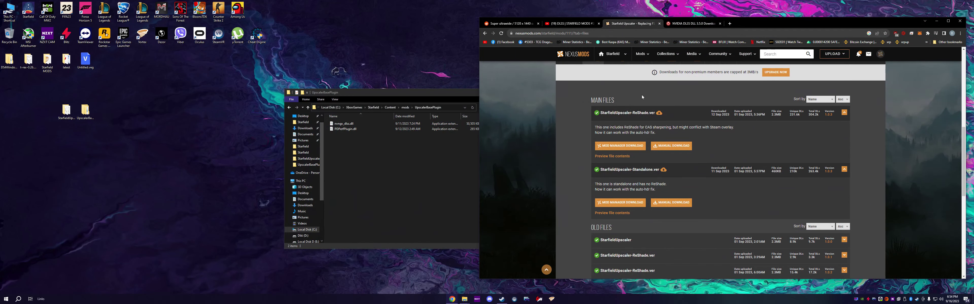
pyautogui.click(693, 24)
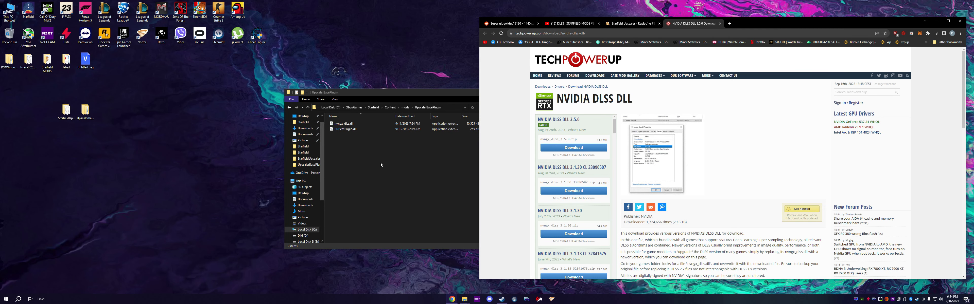
# Open the downloaded UpscalerBasePlugin folder from the desktop down to PDPerfPlugin.dll and move its window clear of the game's plugin folder.
pyautogui.doubleClick(88, 114)
pyautogui.click(364, 132)
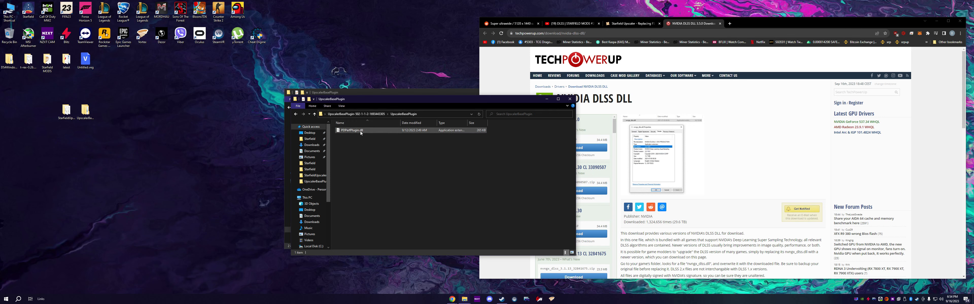
pyautogui.moveTo(416, 100); pyautogui.dragTo(243, 162)
pyautogui.click(408, 150)
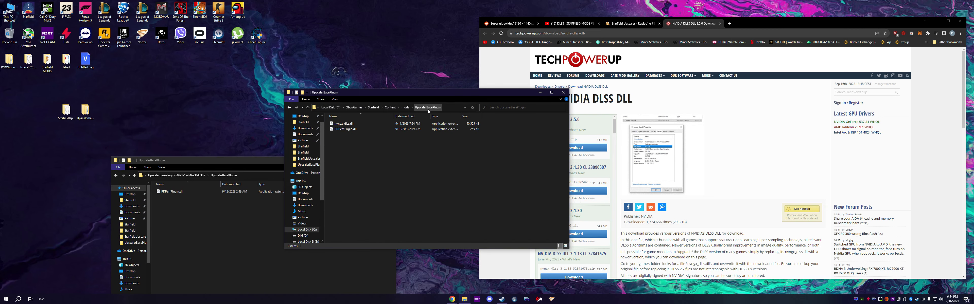
# Review the game's mods folder and its UpscalerBasePlugin subfolder, return to the Starfield folder and refresh the desktop.
pyautogui.click(405, 107)
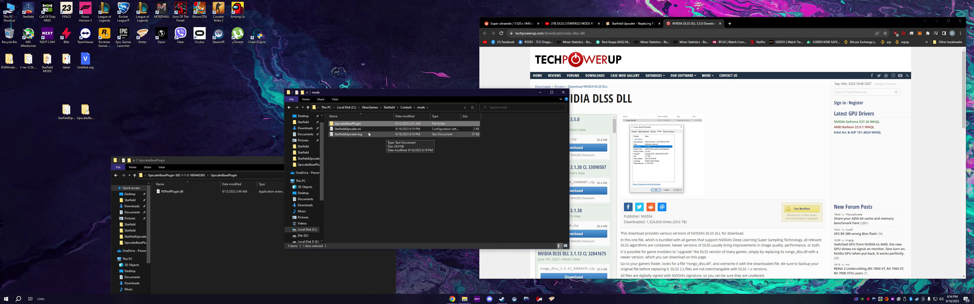
pyautogui.press('Return')
pyautogui.rightClick(359, 152)
pyautogui.press('Escape')
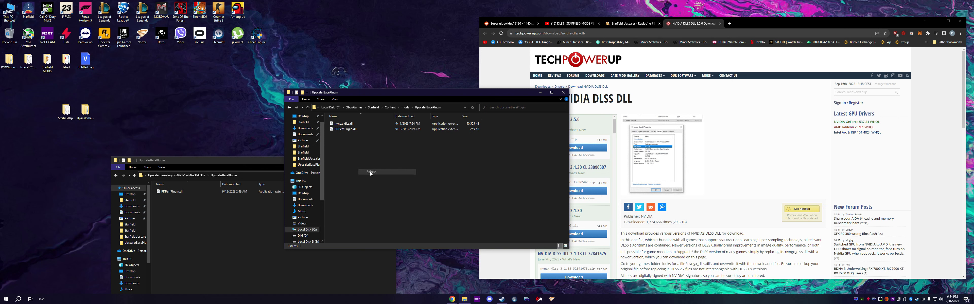
pyautogui.press('BackSpace')
pyautogui.click(371, 162)
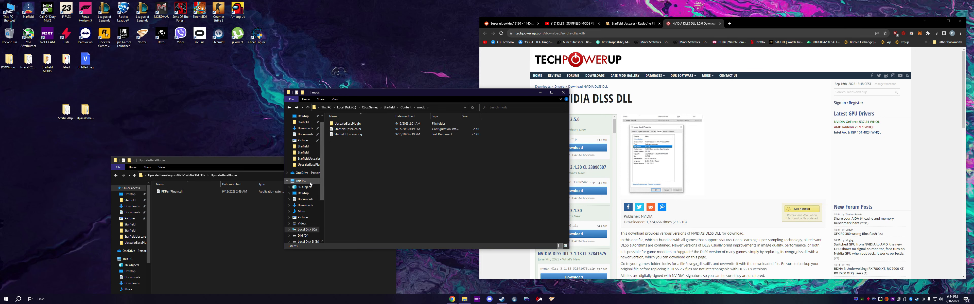
pyautogui.click(389, 108)
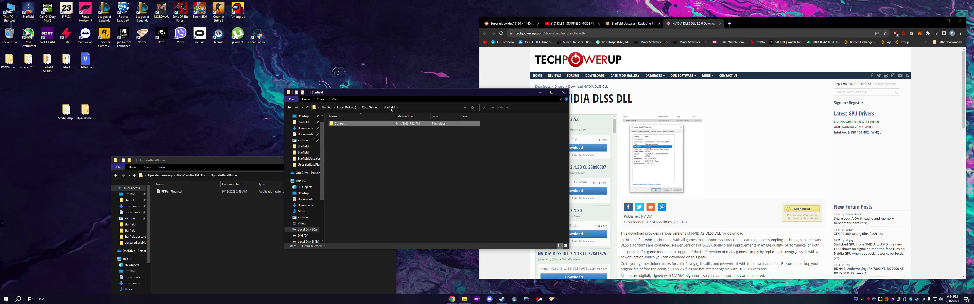
pyautogui.rightClick(372, 71)
pyautogui.click(381, 87)
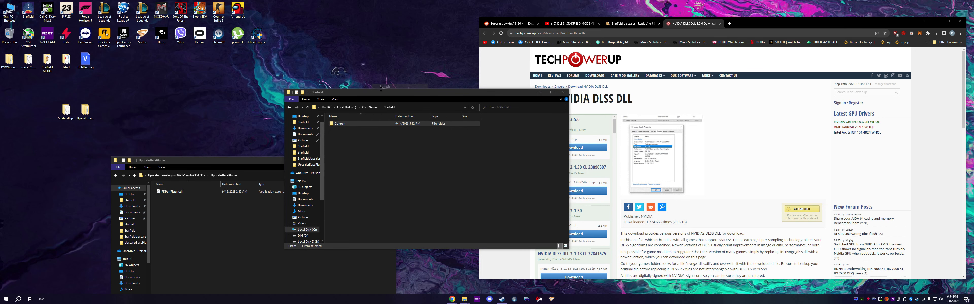
# Open the NVIDIA Control Panel, locate its System Information option and clear the UpscalerBasePlugin window from the desktop.
pyautogui.click(862, 299)
pyautogui.click(873, 283)
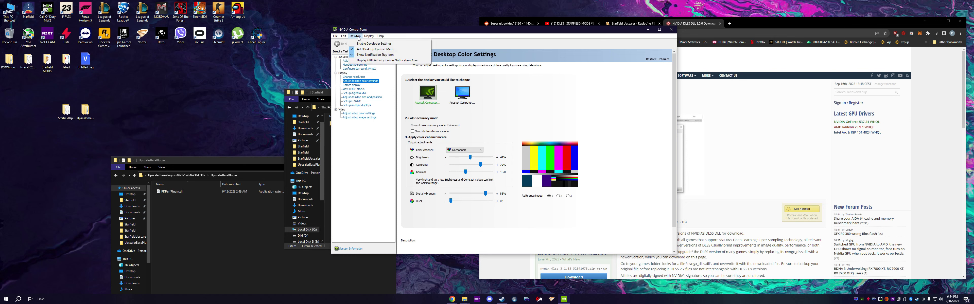
pyautogui.click(380, 37)
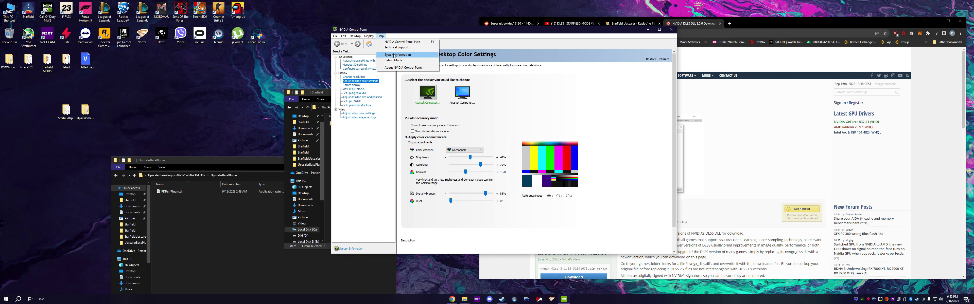
pyautogui.click(368, 36)
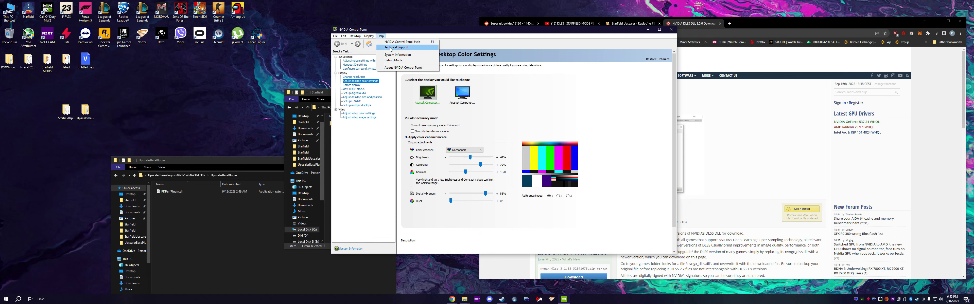
pyautogui.click(394, 57)
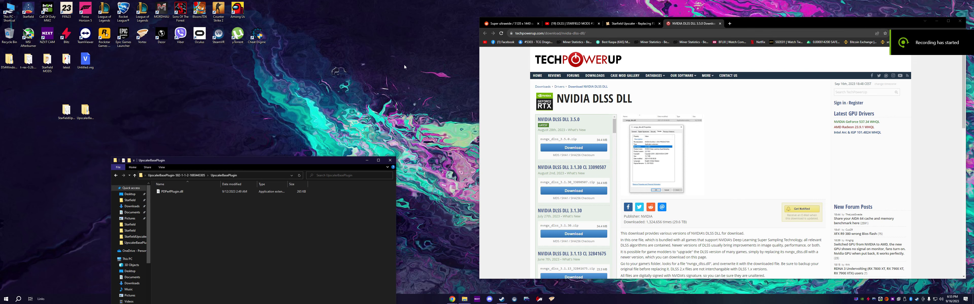
pyautogui.click(367, 160)
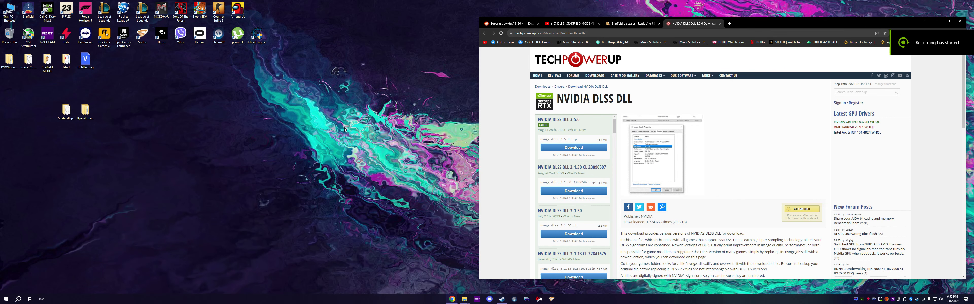